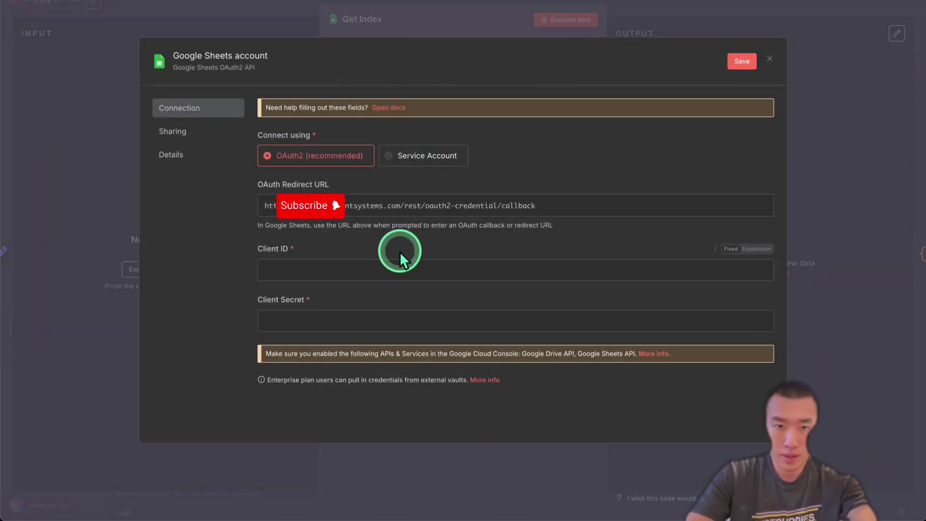
With n8n's Client ID field empty, search the web for Google Cloud Console in a new tab
{"action": "left_click", "coordinate": [398, 273]}
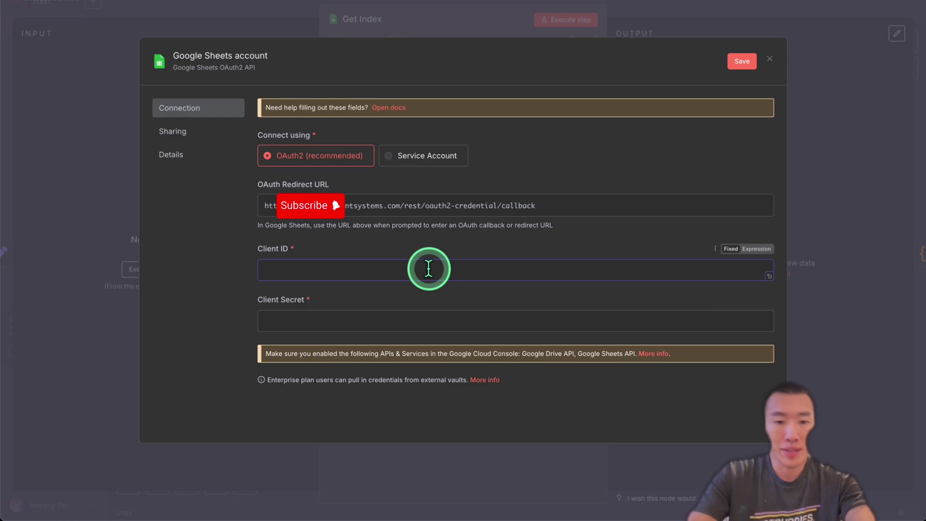
{"action": "key", "text": "ctrl+t"}
{"action": "type", "text": "google cloud console"}
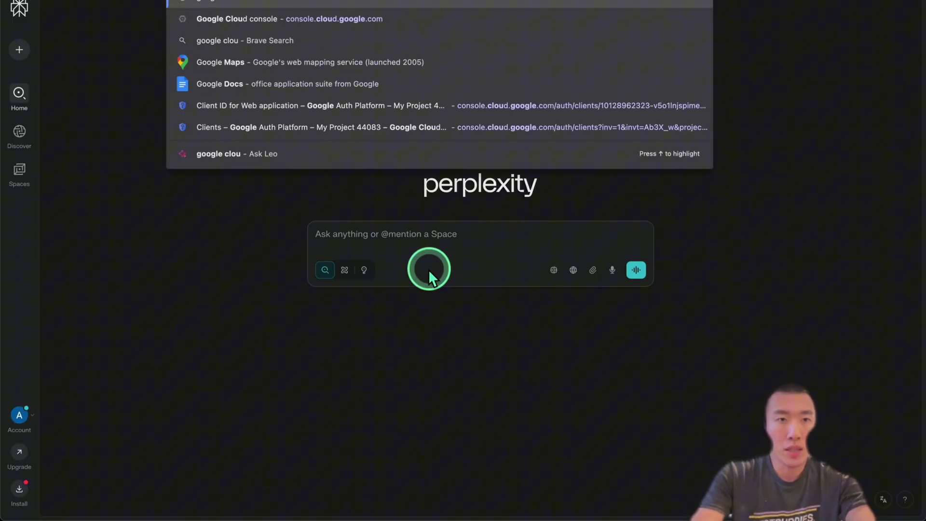
{"action": "key", "text": "Return"}
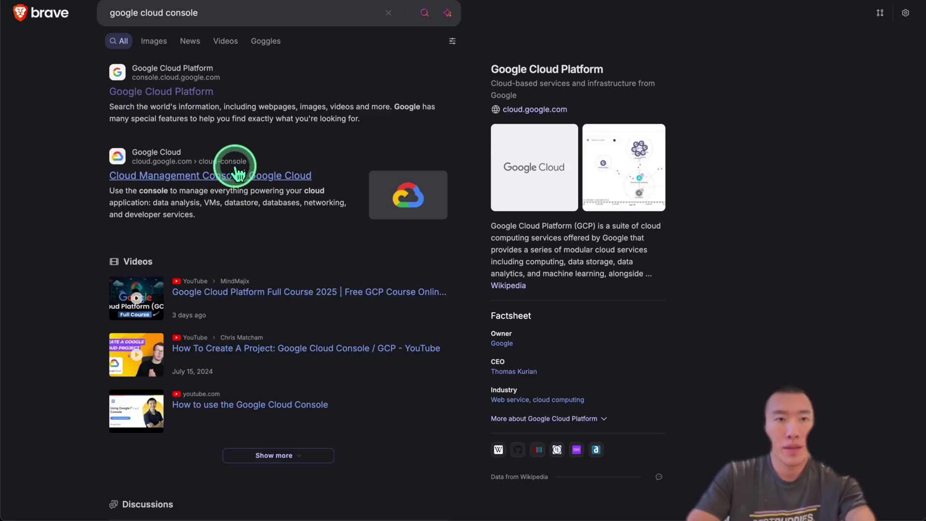
Open Google Cloud Console and go to the APIs & Services dashboard
{"action": "left_click", "coordinate": [378, 206]}
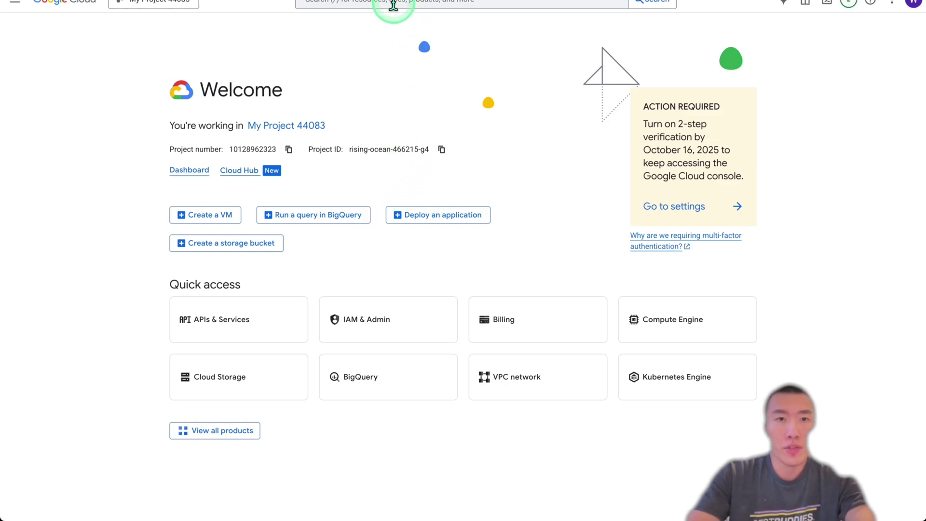
{"action": "left_click", "coordinate": [394, 6]}
{"action": "type", "text": "apis"}
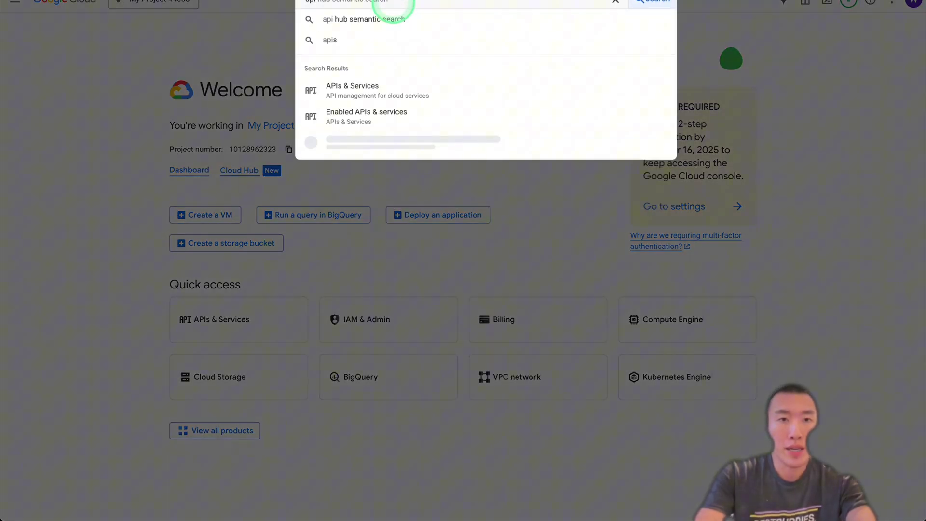
{"action": "left_click", "coordinate": [379, 90]}
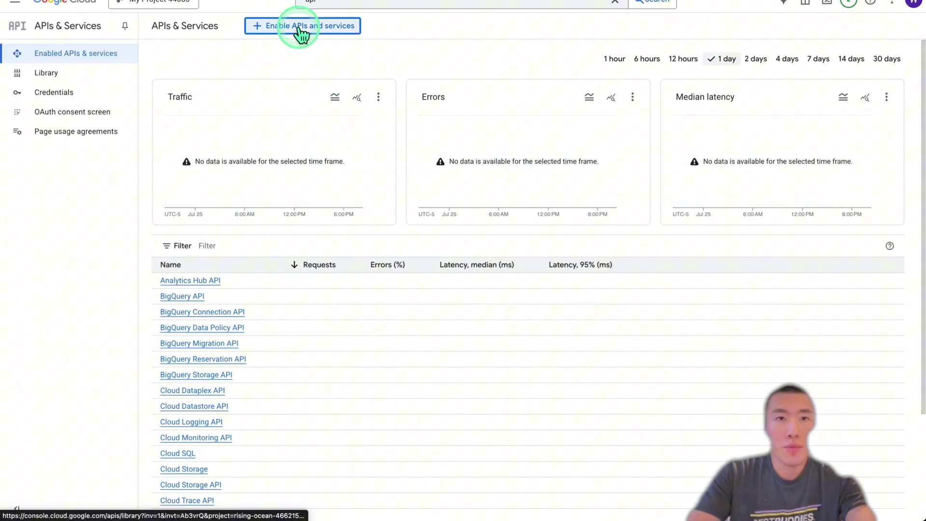
Find Google Sheets API in the API Library and enable it
{"action": "left_click", "coordinate": [300, 26]}
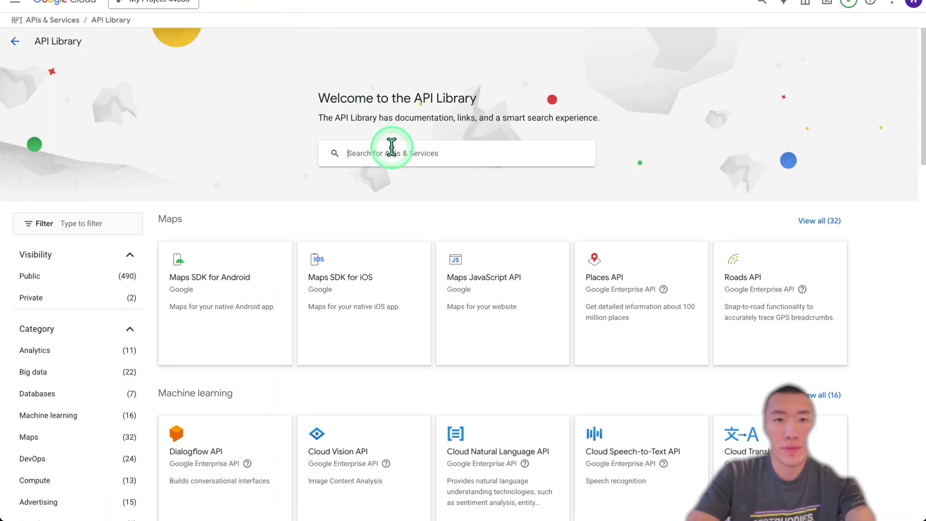
{"action": "left_click", "coordinate": [393, 153]}
{"action": "type", "text": "gogole sheet"}
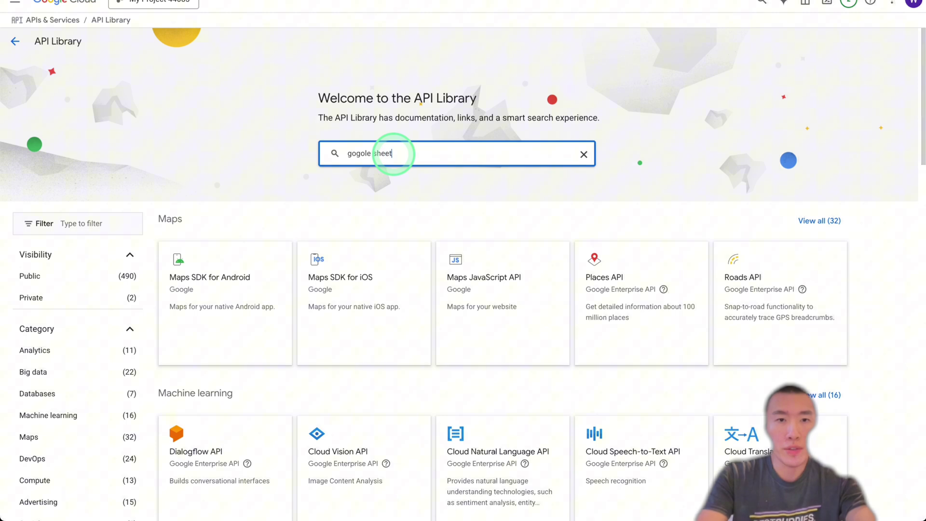
{"action": "key", "text": "Return"}
{"action": "left_click", "coordinate": [330, 177]}
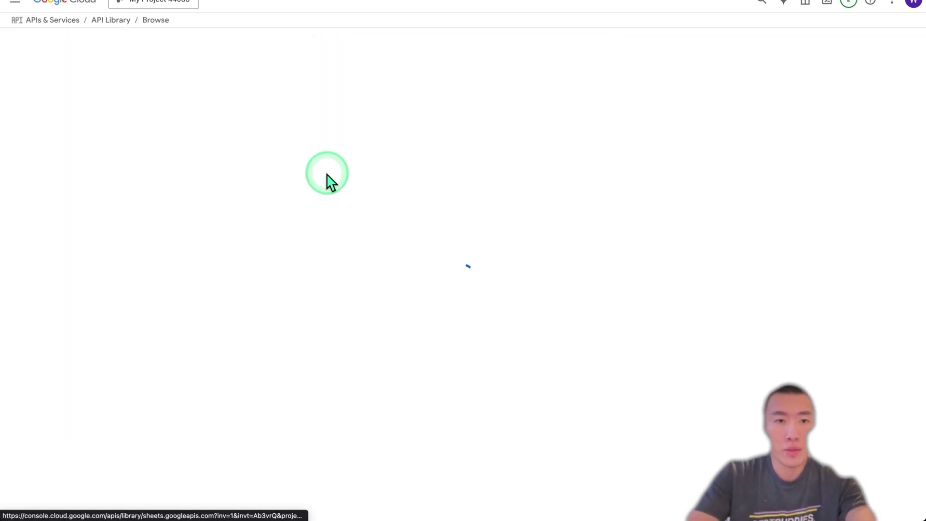
{"action": "left_click", "coordinate": [123, 140]}
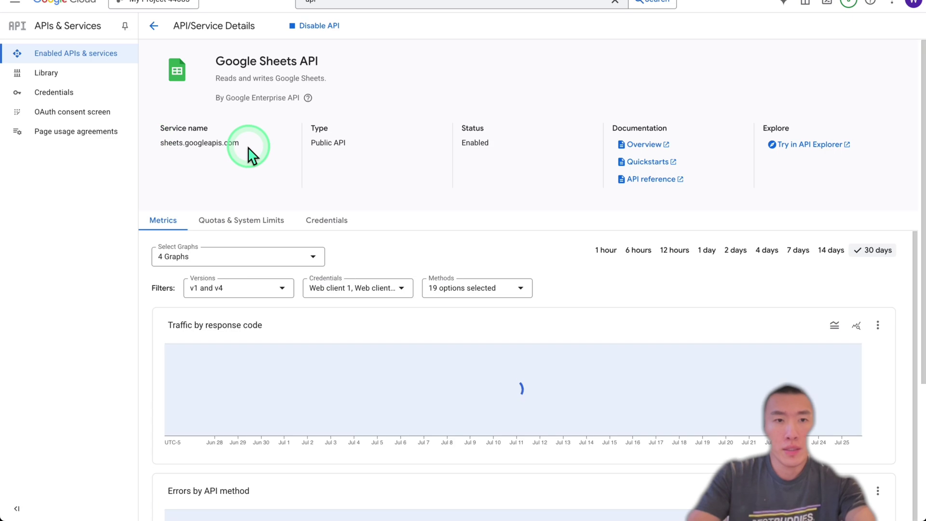
Start creating a new OAuth client ID from the project's Credentials page
{"action": "left_click", "coordinate": [104, 102]}
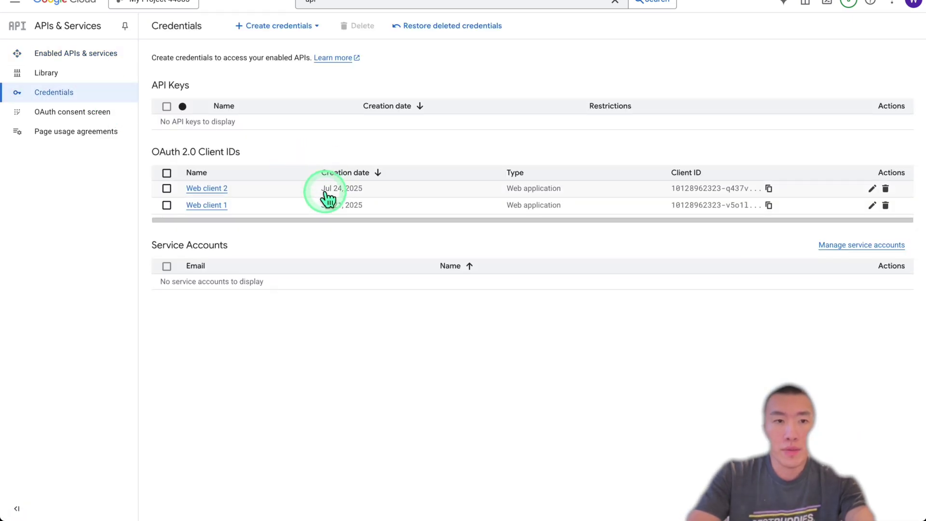
{"action": "left_click", "coordinate": [261, 28]}
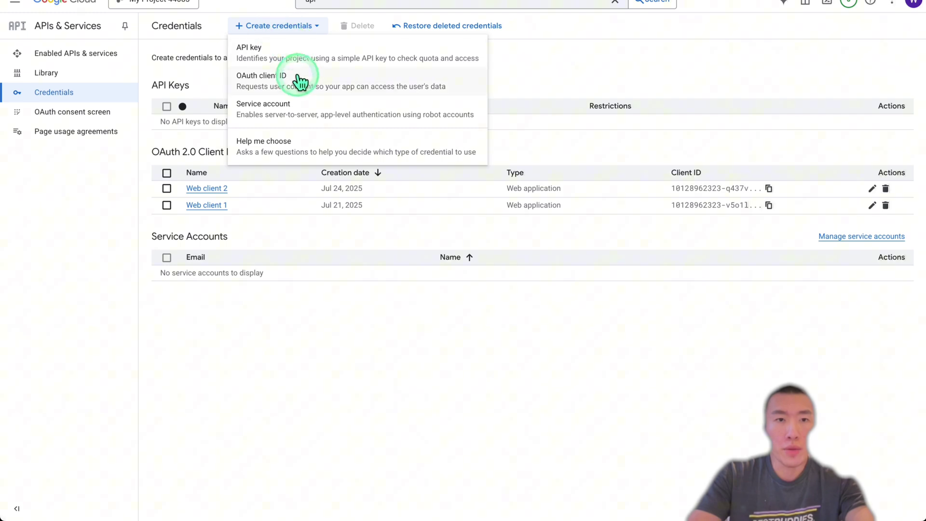
{"action": "left_click", "coordinate": [300, 85]}
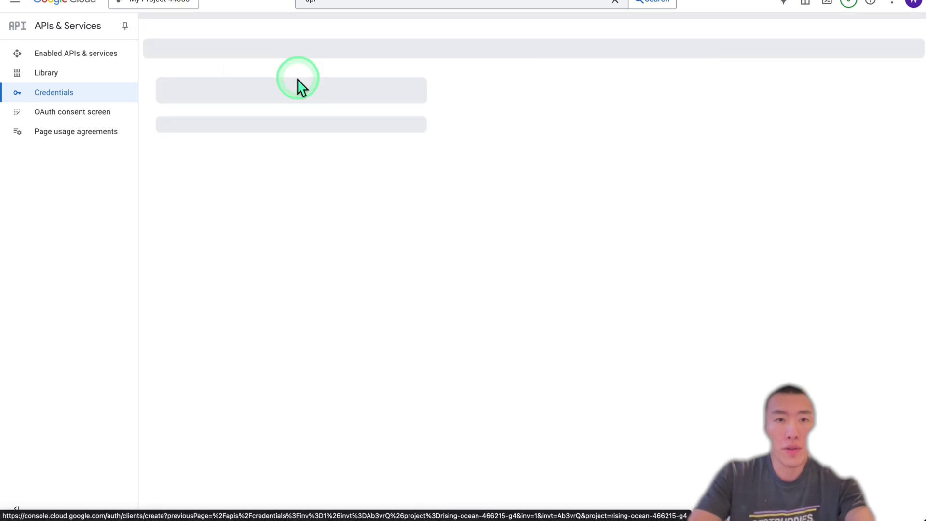
Make the client a Web application and add an empty Authorized redirect URI entry
{"action": "left_click", "coordinate": [275, 123]}
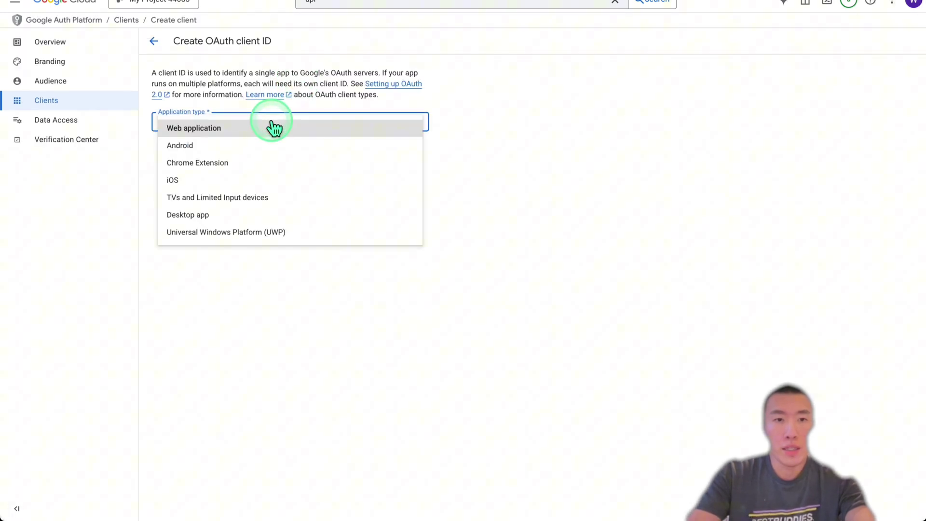
{"action": "left_click", "coordinate": [275, 127]}
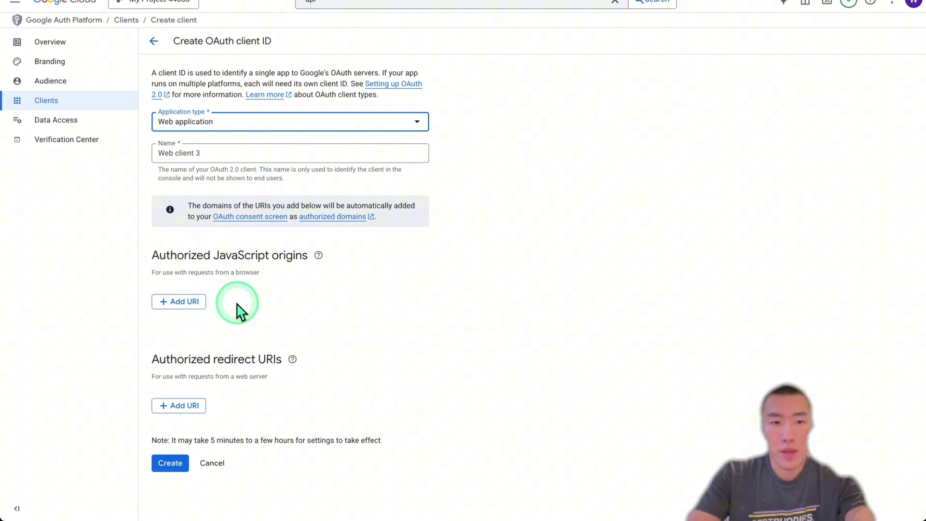
{"action": "left_click", "coordinate": [197, 360]}
{"action": "left_click_drag", "start_coordinate": [257, 360], "coordinate": [319, 368]}
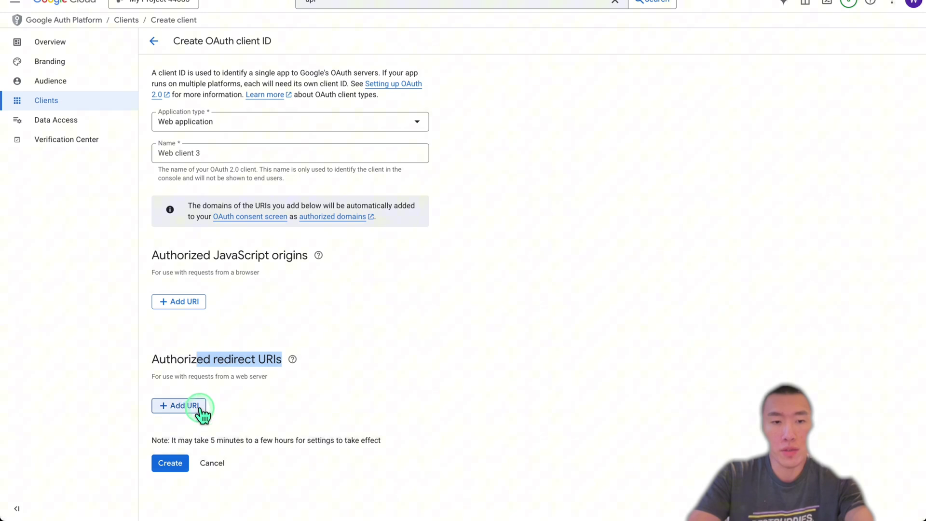
{"action": "left_click", "coordinate": [179, 405]}
Use n8n's OAuth Redirect URL as the redirect URI and create the OAuth client
{"action": "left_click", "coordinate": [333, 389]}
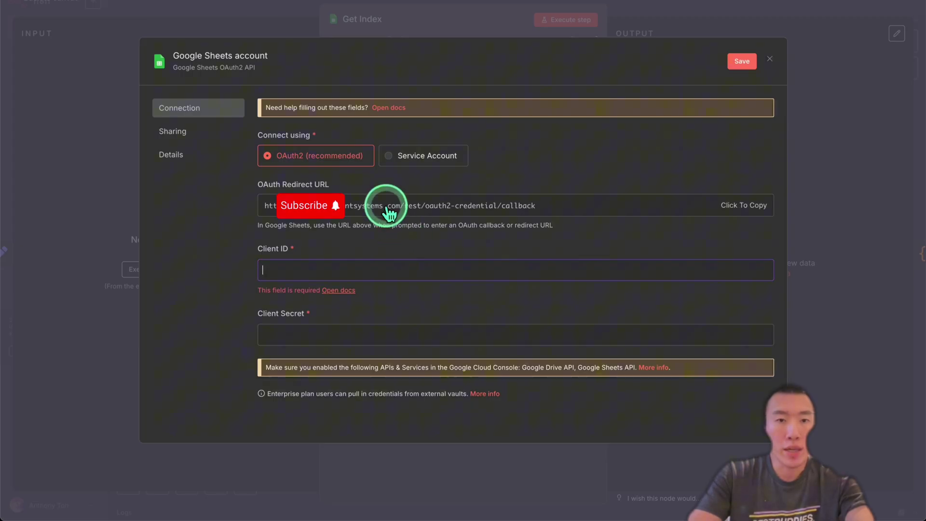
{"action": "left_click", "coordinate": [391, 210]}
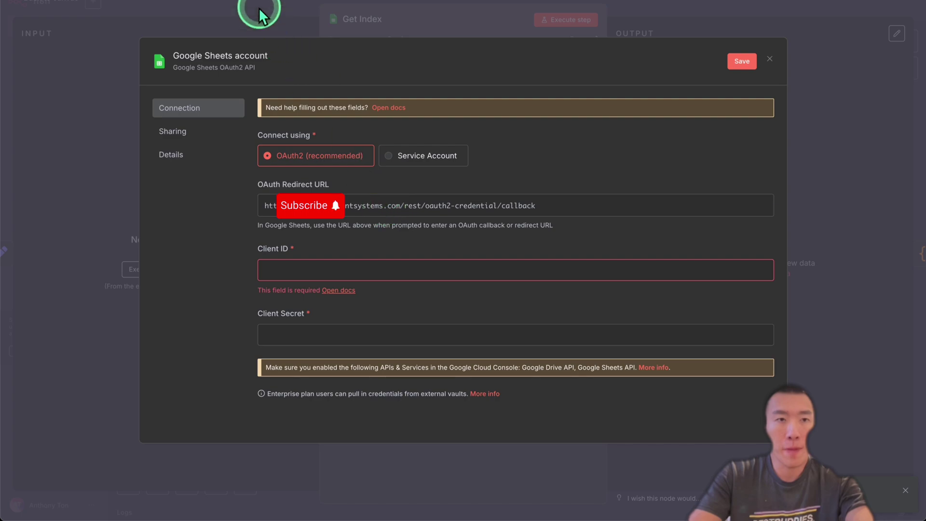
{"action": "key", "text": "alt+Tab"}
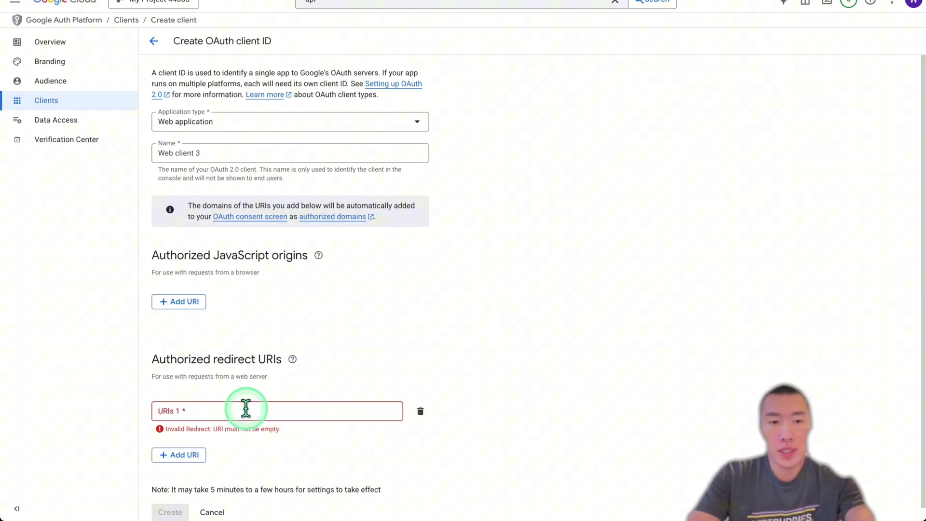
{"action": "left_click", "coordinate": [247, 412]}
{"action": "key", "text": "ctrl+v"}
{"action": "left_click", "coordinate": [171, 497]}
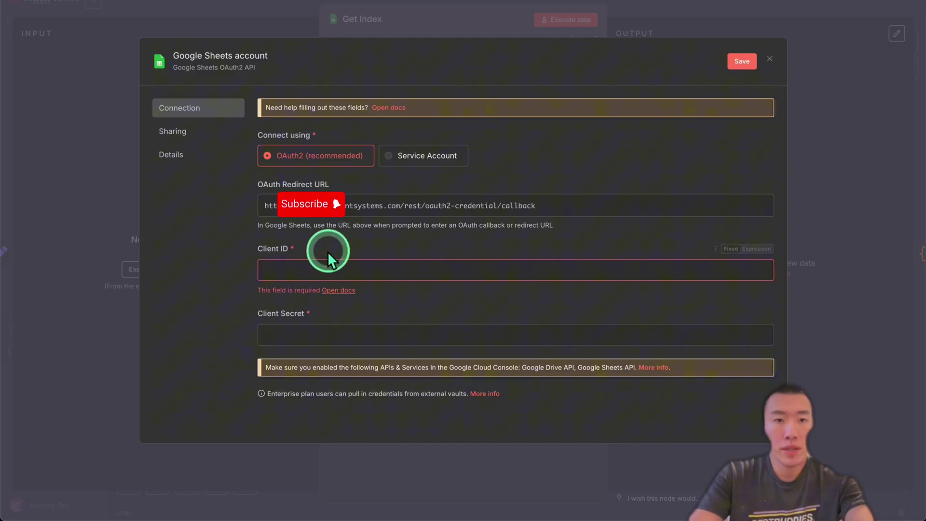
Paste the new client's Client ID and Client Secret into n8n's credential fields
{"action": "left_click", "coordinate": [330, 269]}
{"action": "key", "text": "ctrl+v"}
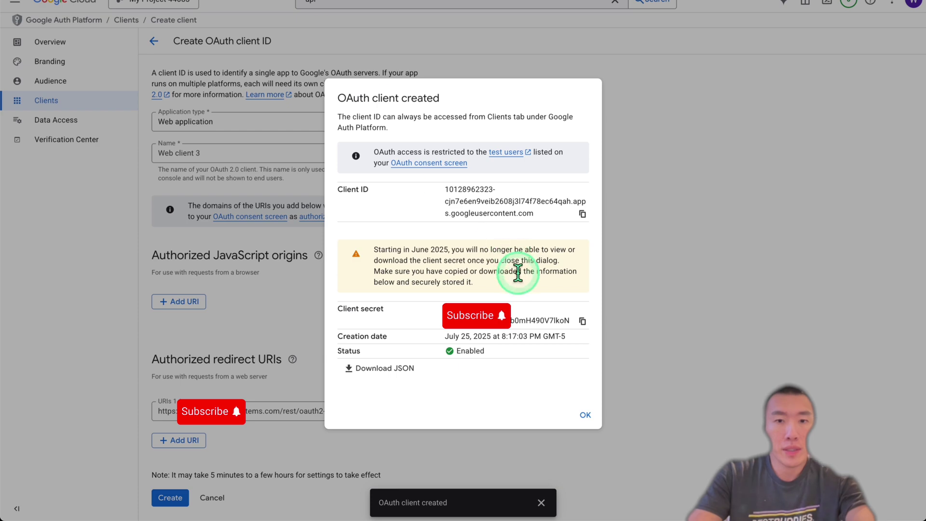
{"action": "left_click", "coordinate": [582, 321]}
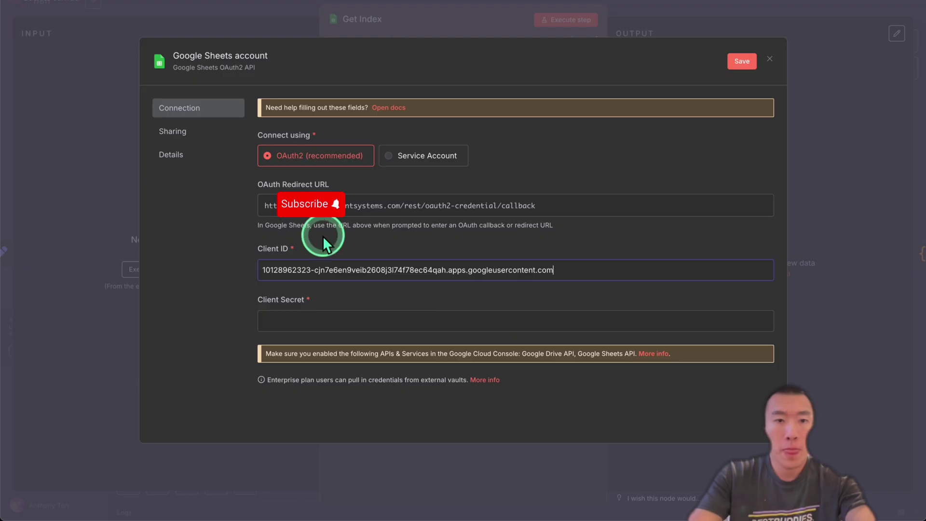
{"action": "left_click", "coordinate": [361, 321]}
{"action": "key", "text": "ctrl+v"}
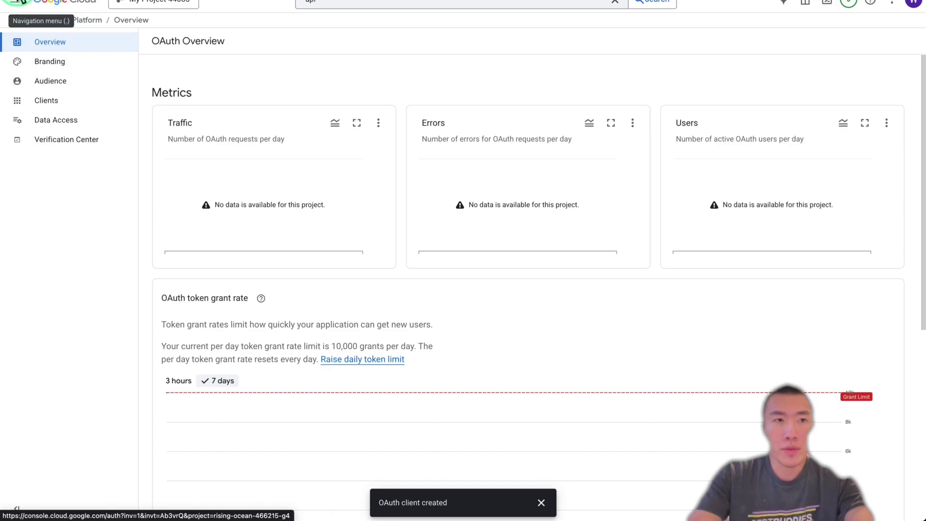
Add your Gmail address as a test user on the OAuth app's Audience page
{"action": "left_click", "coordinate": [41, 21]}
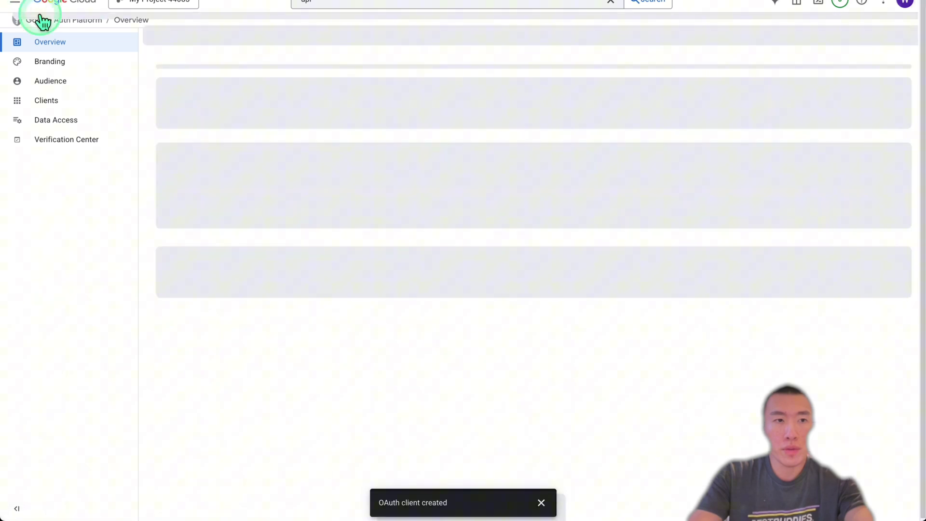
{"action": "left_click", "coordinate": [73, 111]}
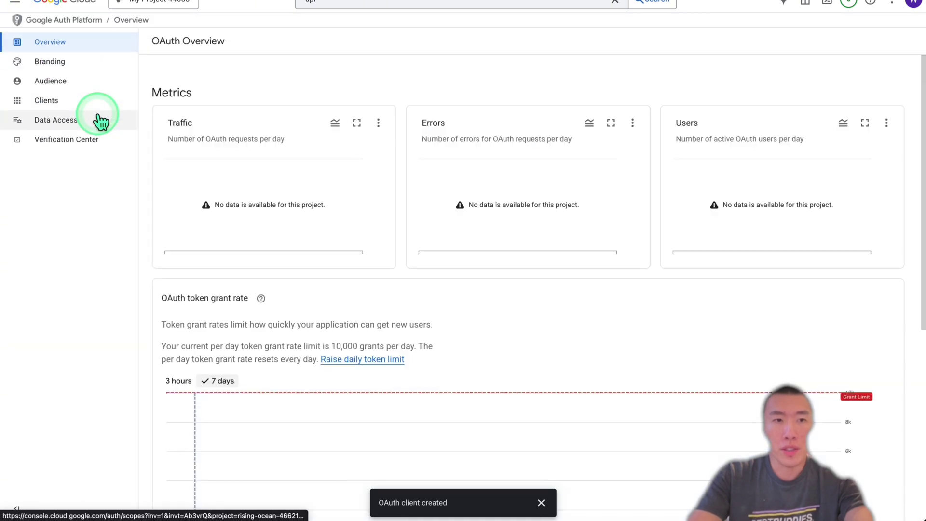
{"action": "left_click", "coordinate": [96, 87]}
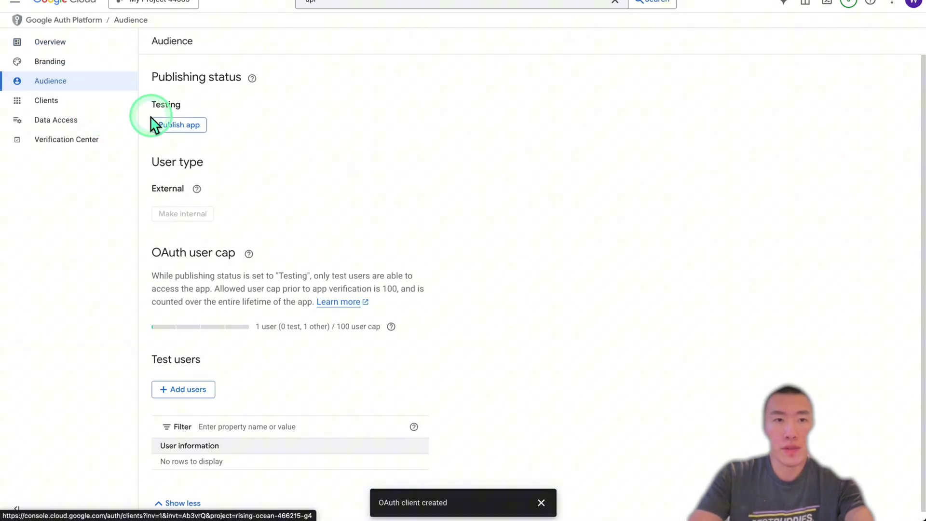
{"action": "left_click", "coordinate": [203, 388]}
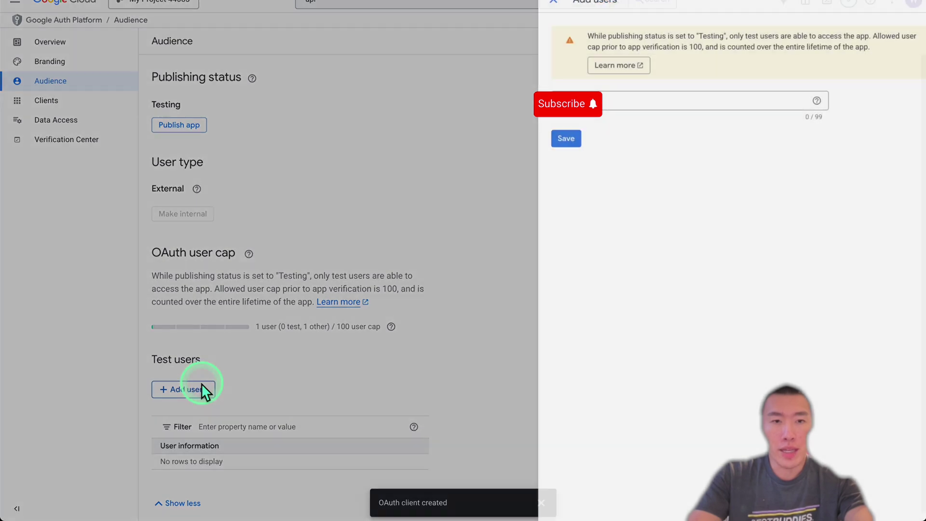
{"action": "left_click", "coordinate": [637, 102]}
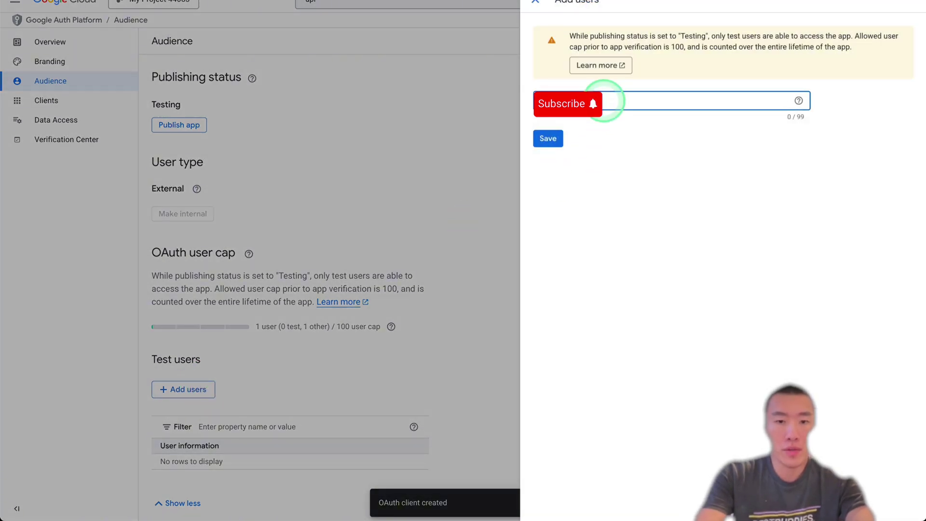
{"action": "type", "text": "@gmail.com"}
{"action": "left_click", "coordinate": [548, 138]}
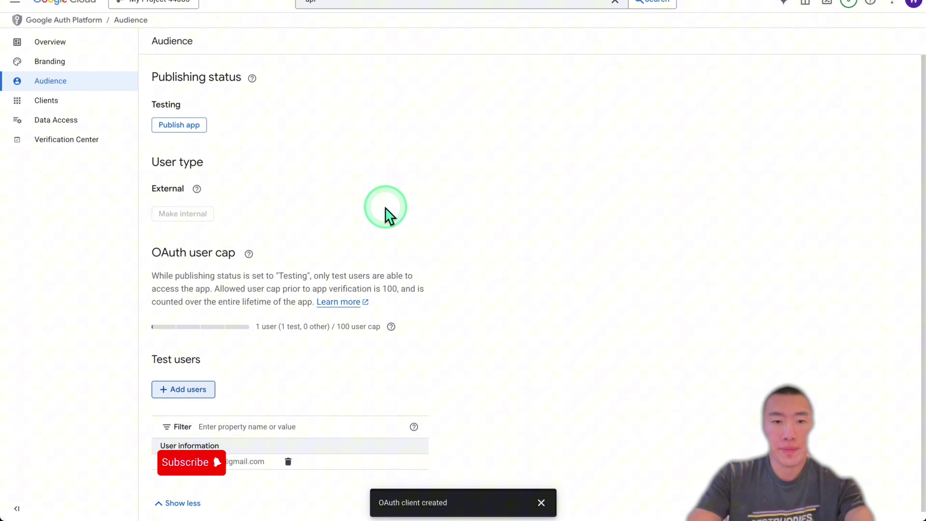
{"action": "scroll", "coordinate": [225, 361], "scroll_direction": "down", "scroll_amount": 1}
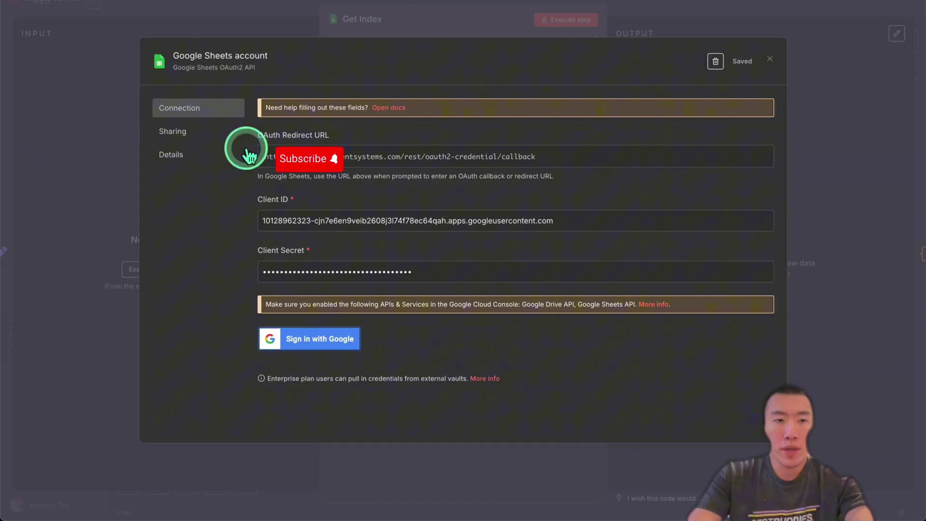
Sign in with your Google account, pass the unverified-app warning, and grant Drive and Sheets access
{"action": "left_click", "coordinate": [310, 338]}
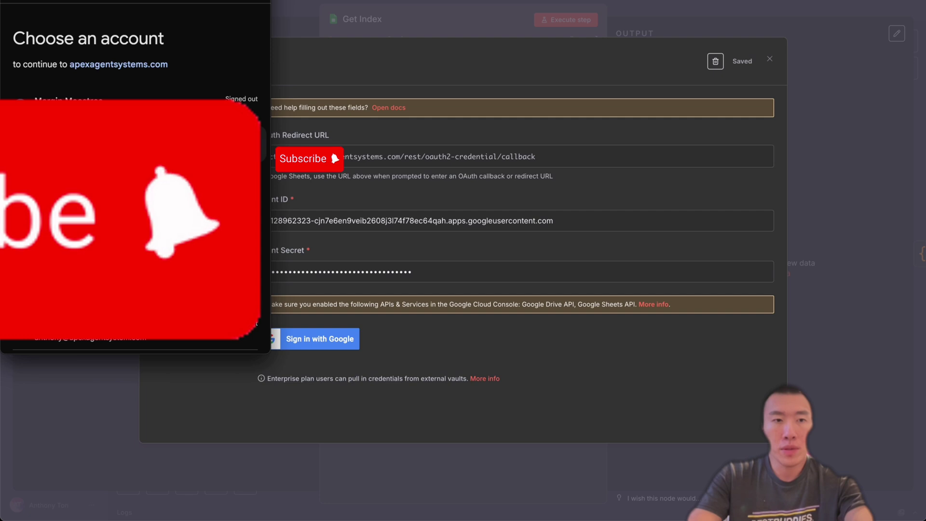
{"action": "left_click", "coordinate": [175, 242]}
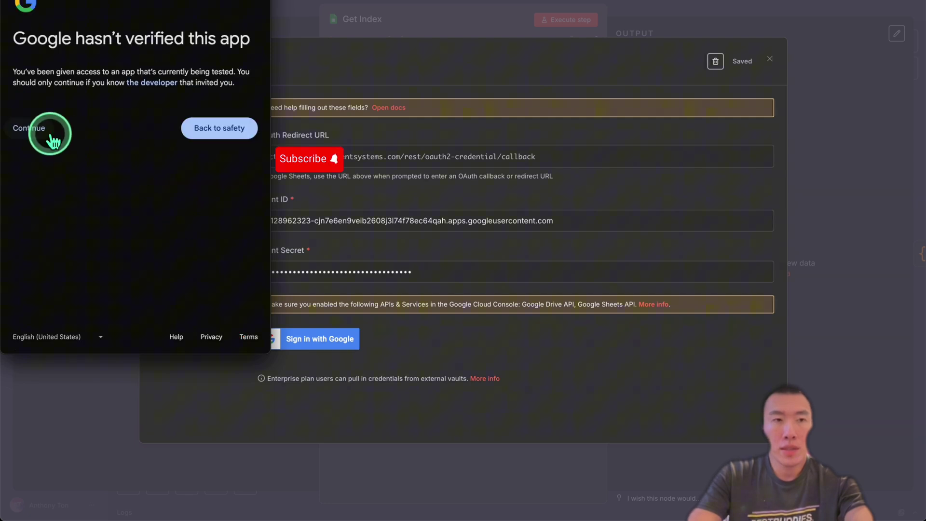
{"action": "left_click", "coordinate": [32, 129]}
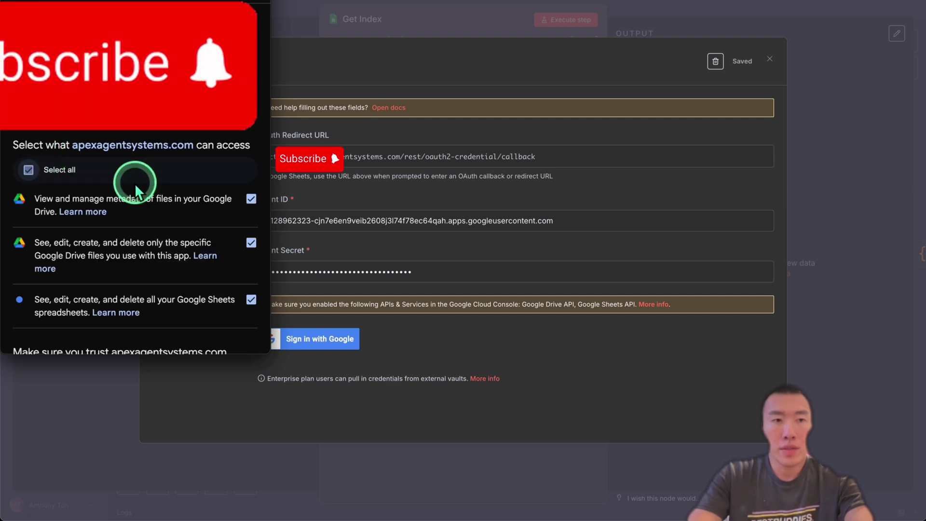
{"action": "scroll", "coordinate": [135, 217], "scroll_direction": "down", "scroll_amount": 5}
{"action": "left_click", "coordinate": [204, 287]}
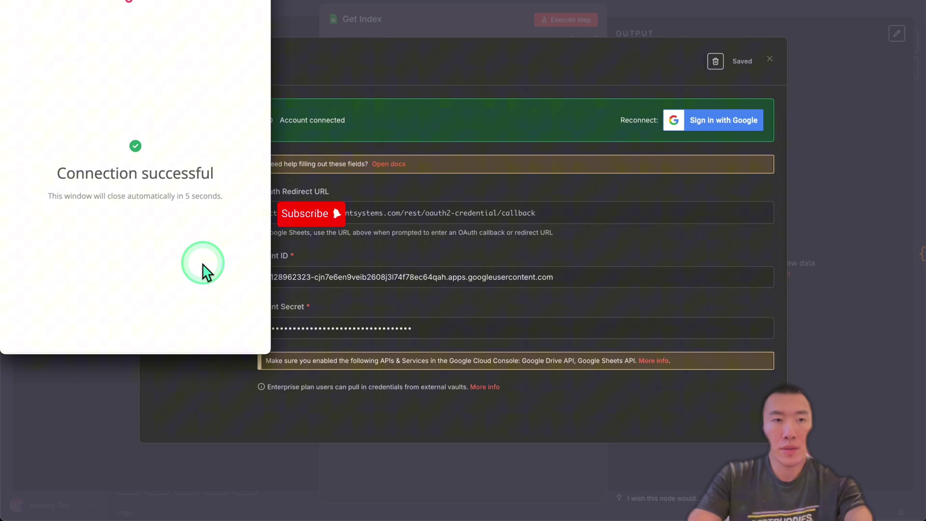